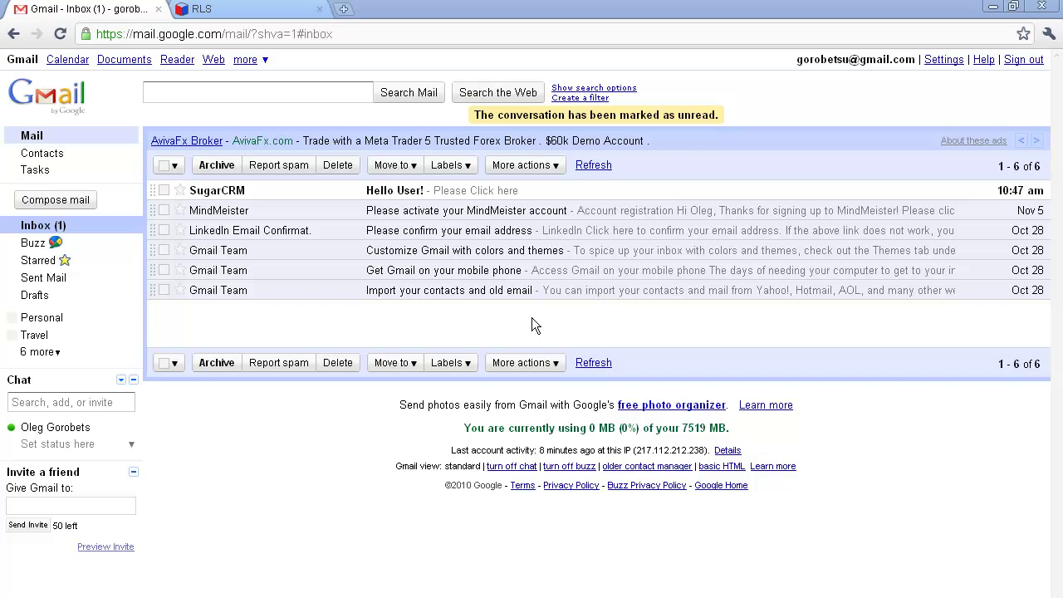
Step: Follow the link in the SugarCRM welcome email to the Drupal portal and open the client1 account's user details
{"action": "left_click", "coordinate": [427, 198]}
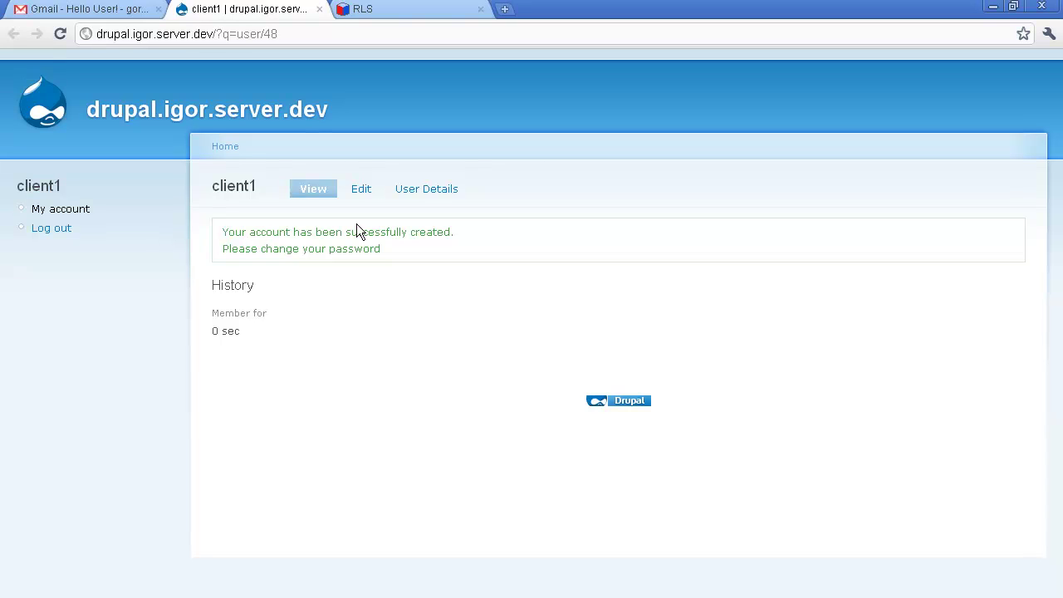
{"action": "left_click", "coordinate": [426, 190]}
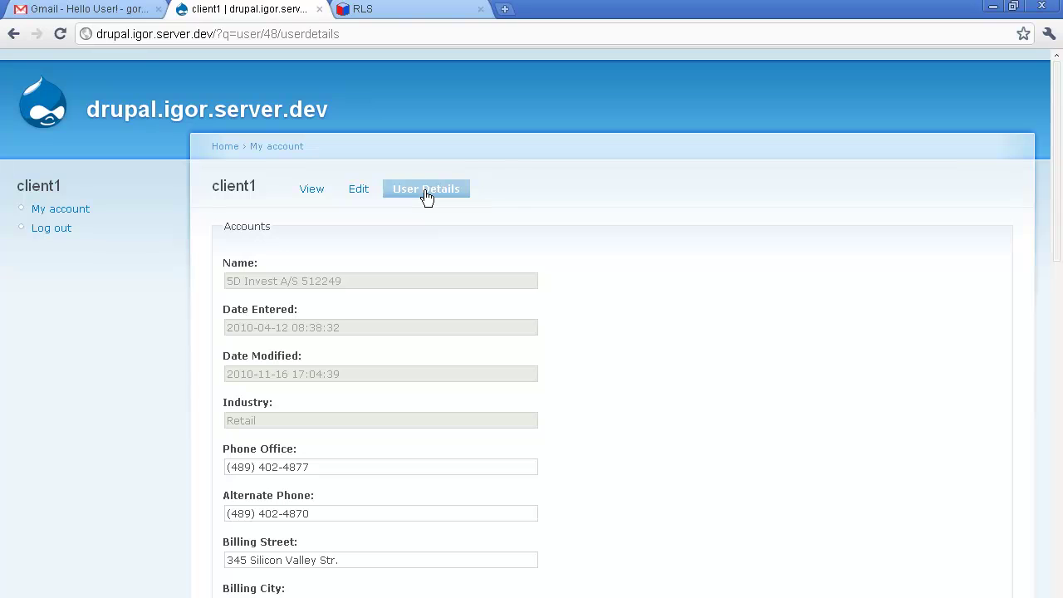
{"action": "scroll", "coordinate": [426, 197], "scroll_direction": "down", "scroll_amount": 1}
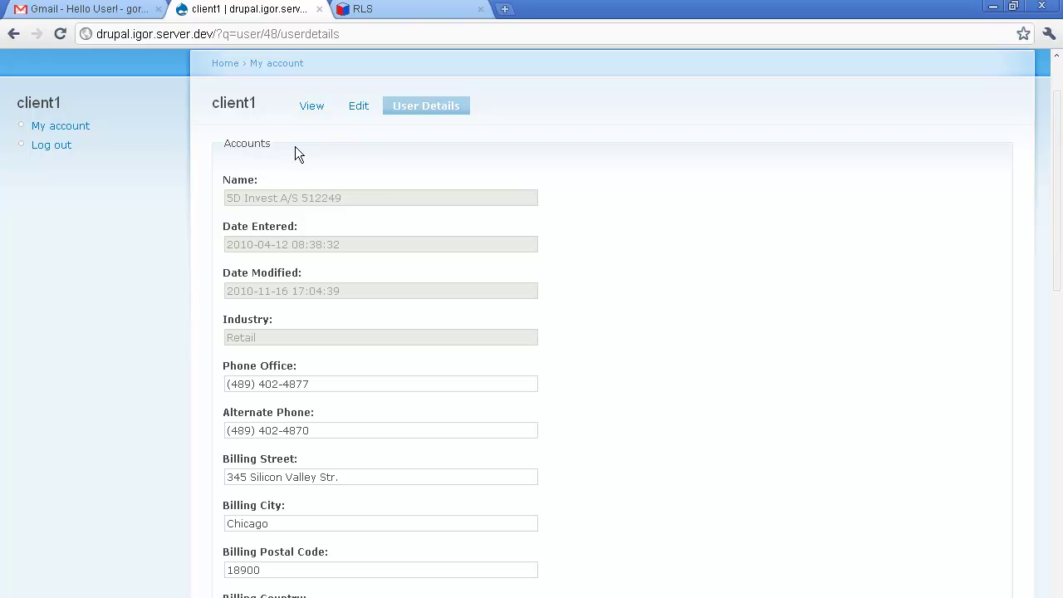
{"action": "scroll", "coordinate": [366, 220], "scroll_direction": "down", "scroll_amount": 1}
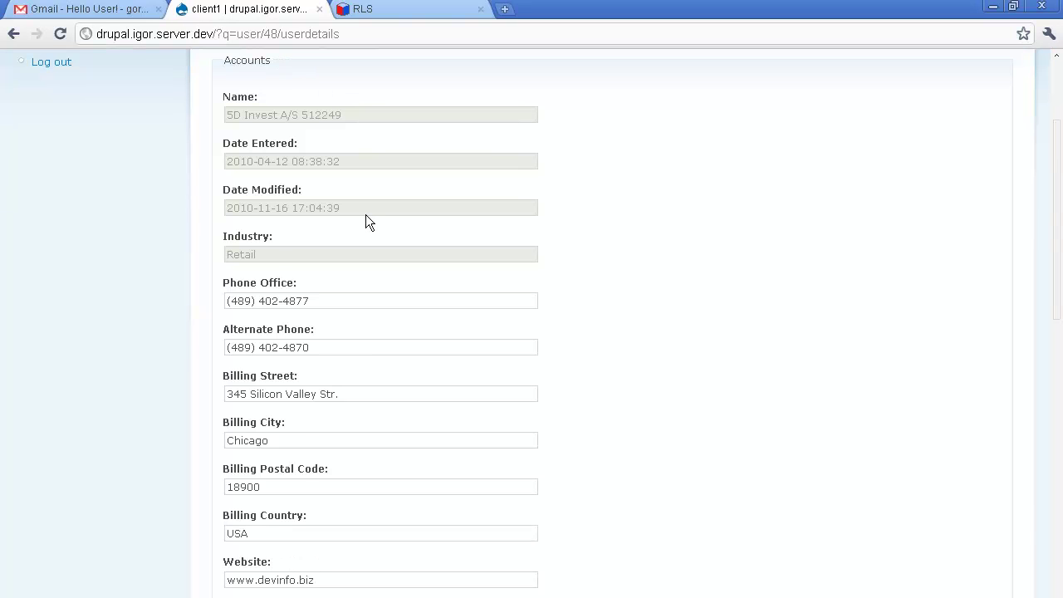
Step: Compare the office phone in the portal's user details with the matching account record in SugarCRM
{"action": "left_click", "coordinate": [319, 300]}
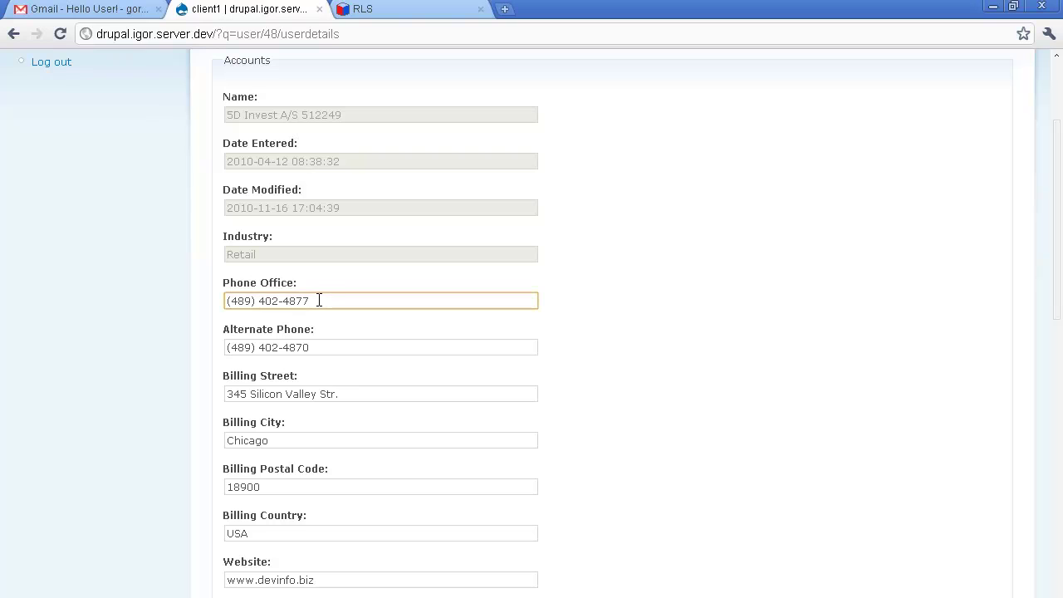
{"action": "left_click", "coordinate": [365, 9]}
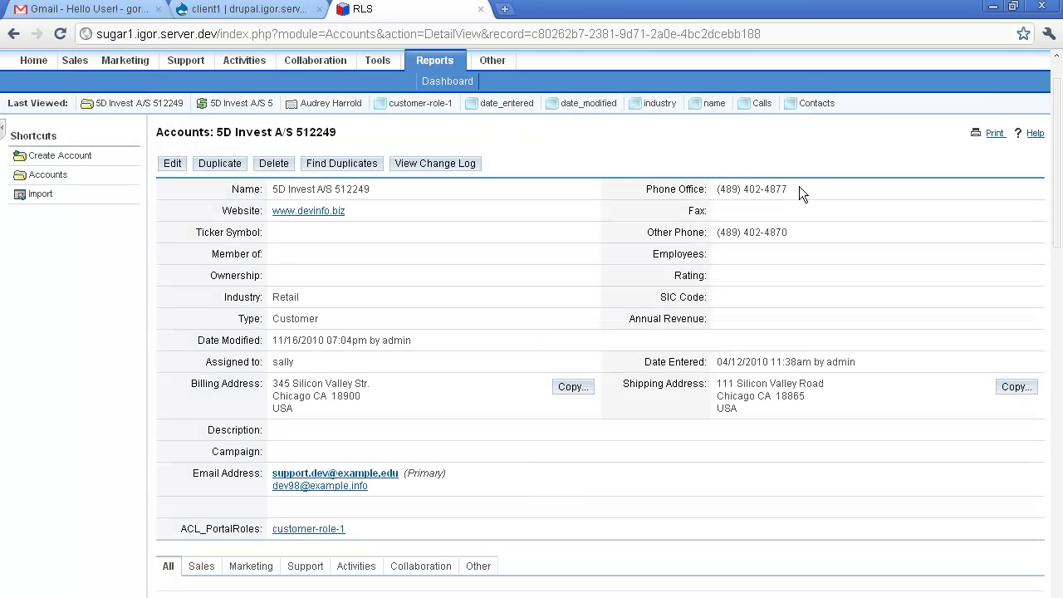
{"action": "left_click_drag", "start_coordinate": [800, 188], "coordinate": [708, 180]}
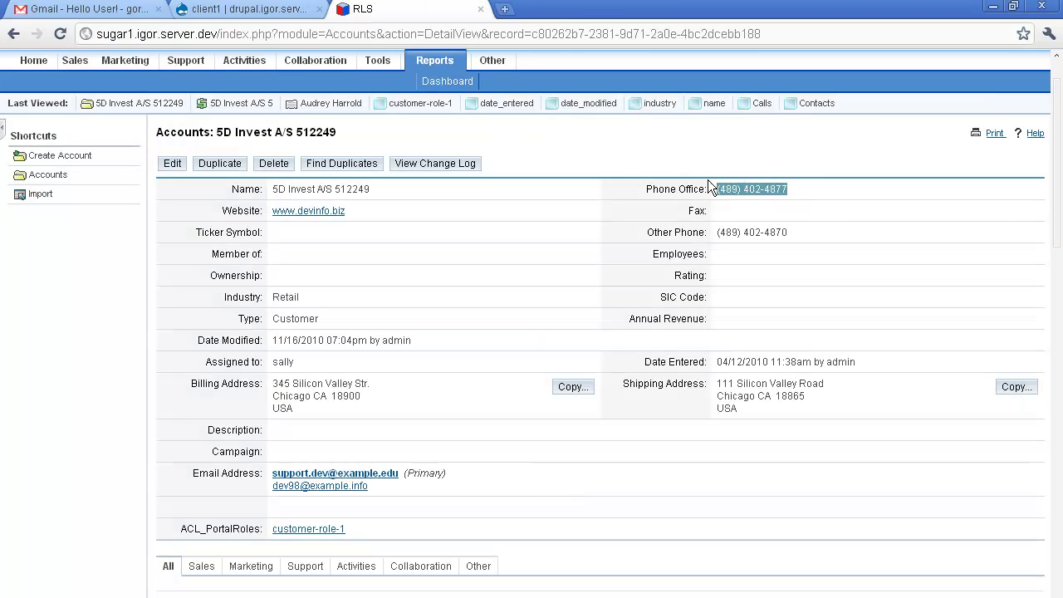
{"action": "left_click", "coordinate": [233, 10]}
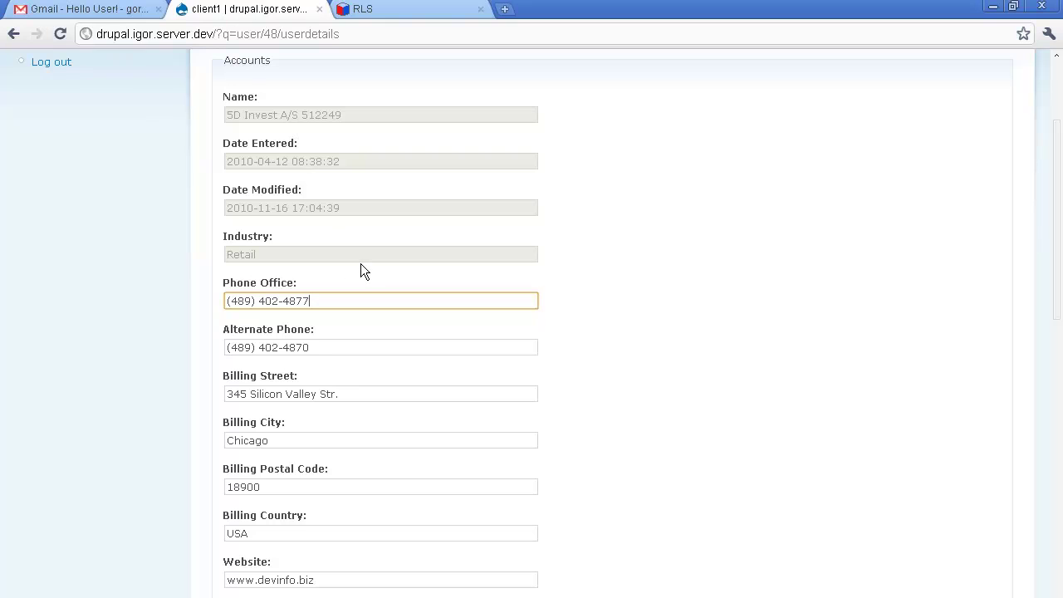
Step: Replace the last four digits of the account's office phone number in the portal and save the account details
{"action": "key", "text": "BackSpace"}
{"action": "key", "text": "BackSpace"}
{"action": "key", "text": "BackSpace"}
{"action": "key", "text": "BackSpace"}
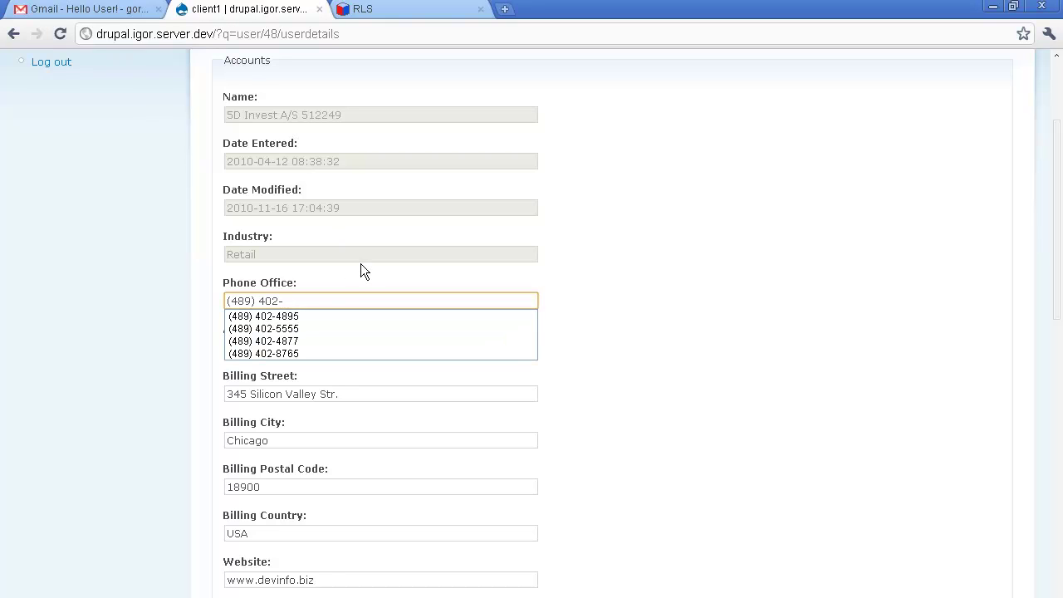
{"action": "type", "text": "5555"}
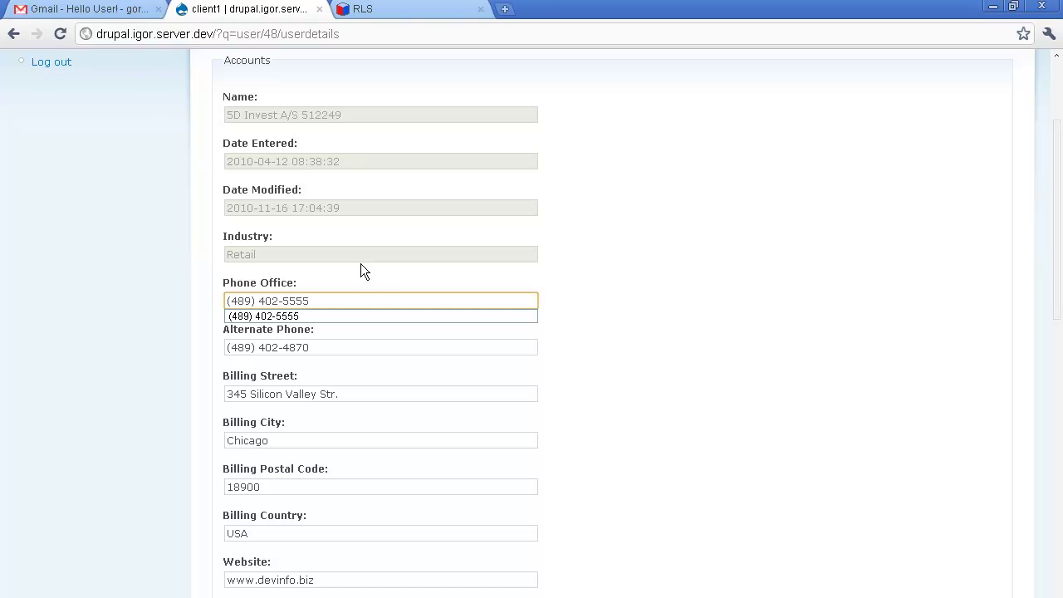
{"action": "key", "text": "Escape"}
{"action": "scroll", "coordinate": [564, 291], "scroll_direction": "down", "scroll_amount": 2}
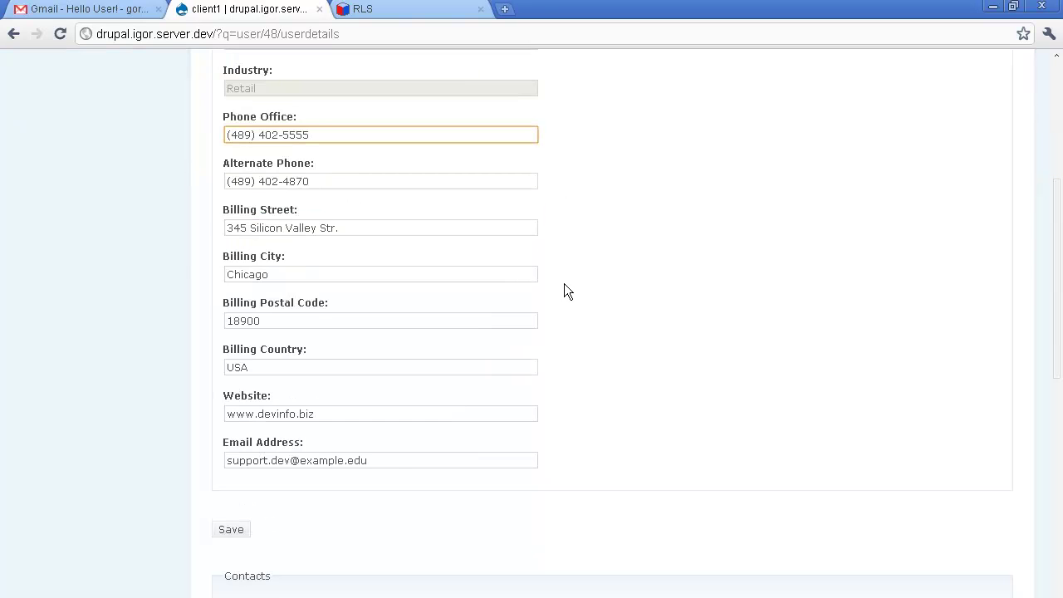
{"action": "left_click", "coordinate": [240, 528]}
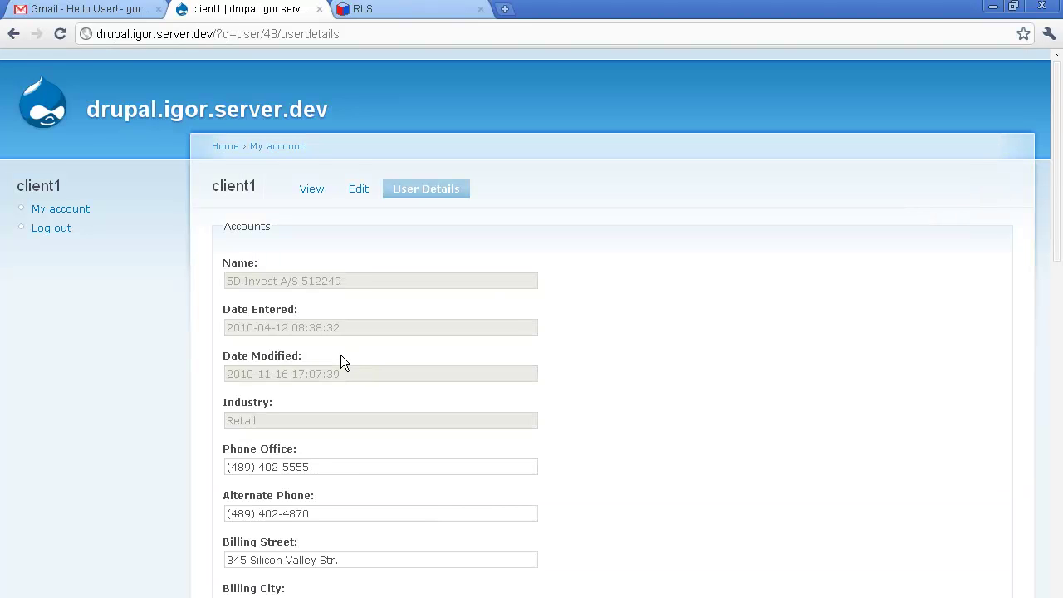
Step: Reload the account record in SugarCRM and check its office phone against the value saved in the portal
{"action": "scroll", "coordinate": [341, 363], "scroll_direction": "down", "scroll_amount": 1}
{"action": "left_click_drag", "start_coordinate": [314, 383], "coordinate": [229, 379]}
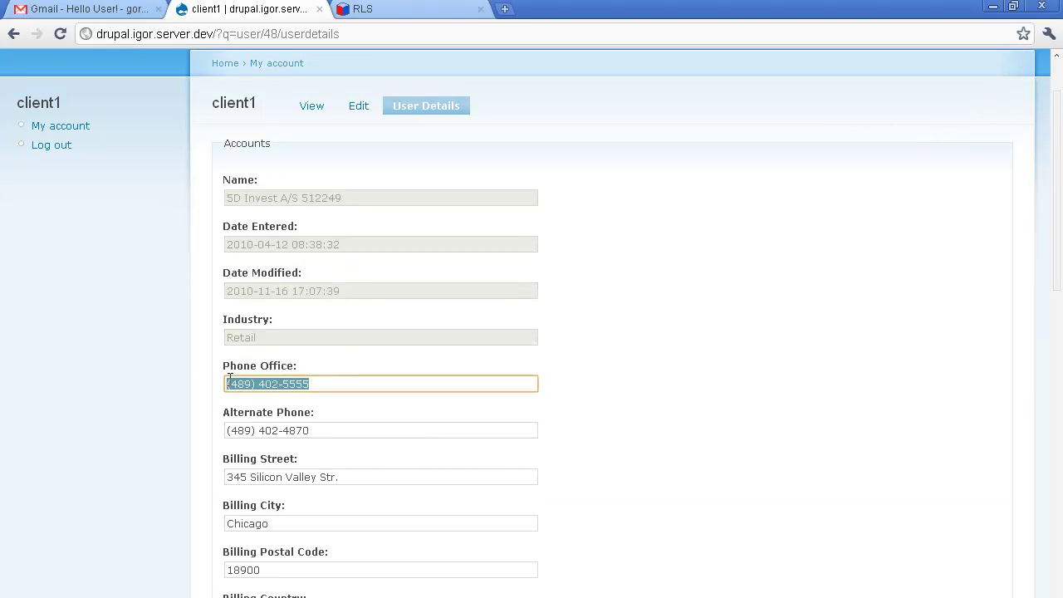
{"action": "left_click", "coordinate": [413, 14]}
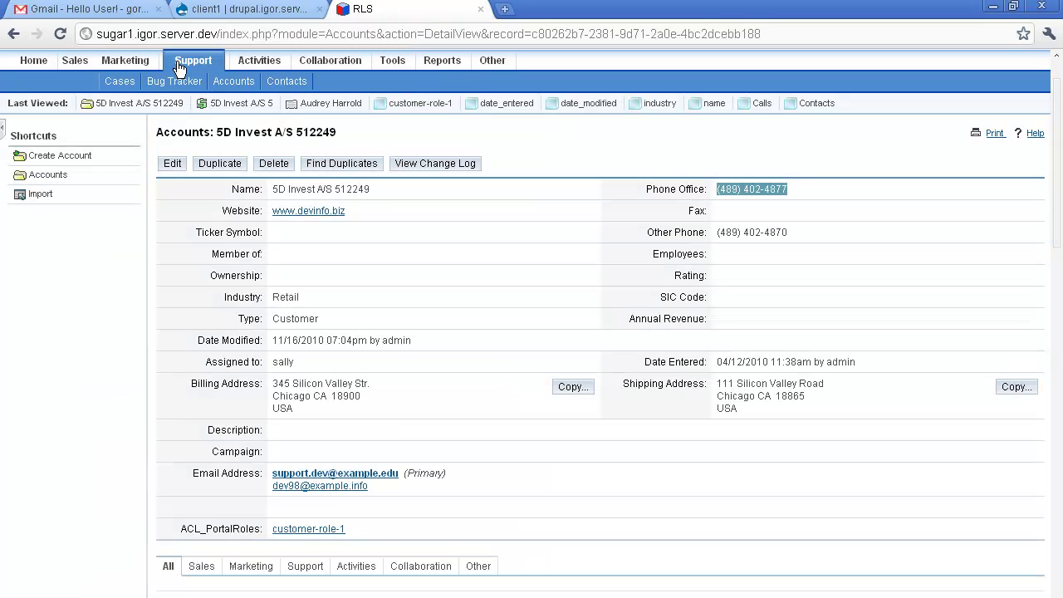
{"action": "left_click", "coordinate": [64, 34]}
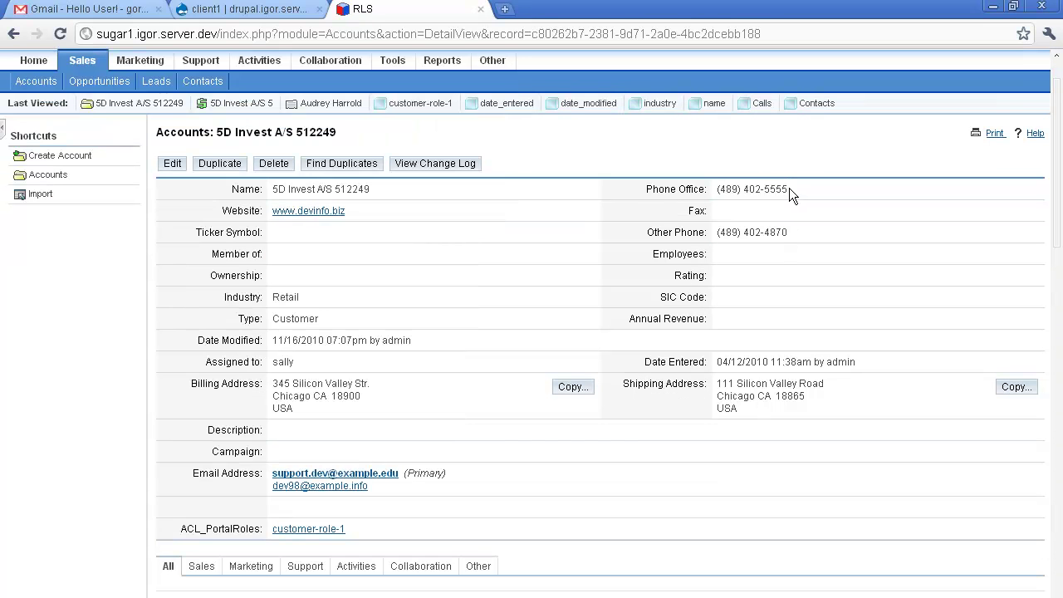
{"action": "left_click_drag", "start_coordinate": [795, 184], "coordinate": [716, 184]}
{"action": "left_click", "coordinate": [241, 9]}
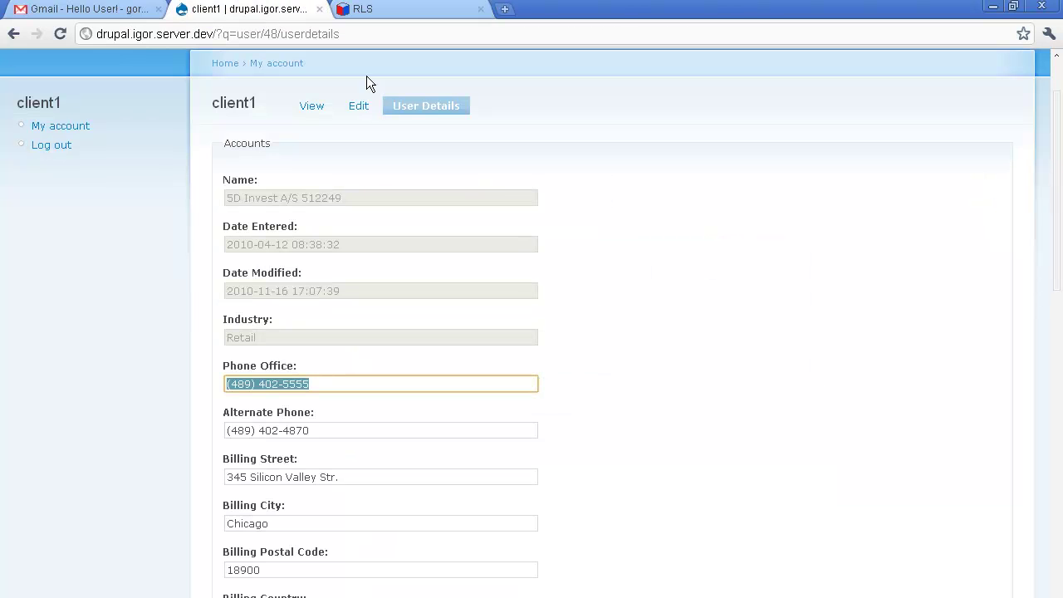
Step: Review the Contacts, Opportunities, Inetdocs and Inetdocs_folder sections below the account details
{"action": "scroll", "coordinate": [502, 180], "scroll_direction": "down", "scroll_amount": 8}
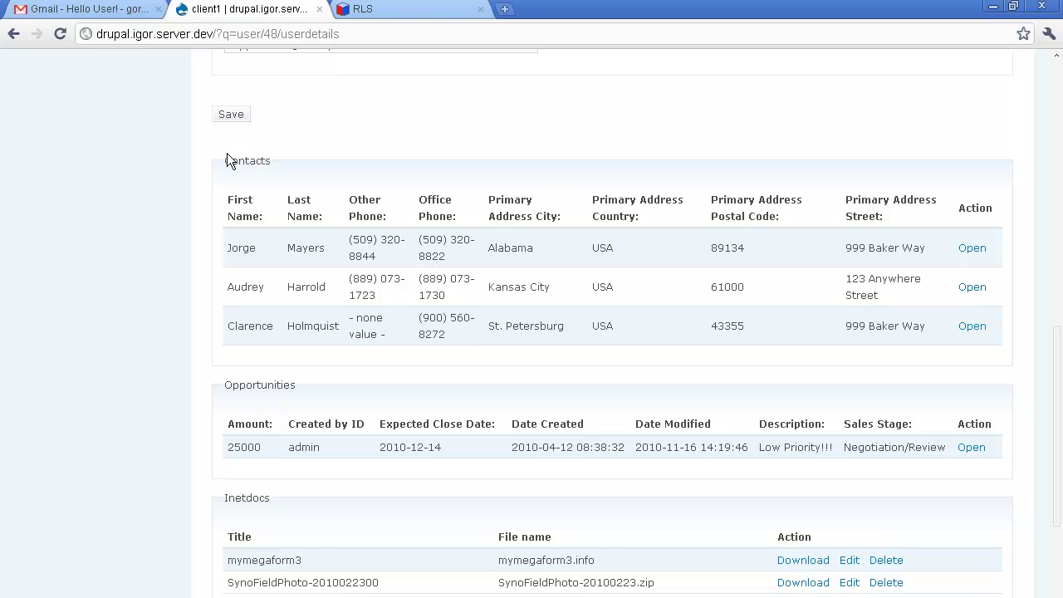
{"action": "left_click_drag", "start_coordinate": [226, 158], "coordinate": [276, 154]}
{"action": "left_click_drag", "start_coordinate": [296, 385], "coordinate": [224, 387]}
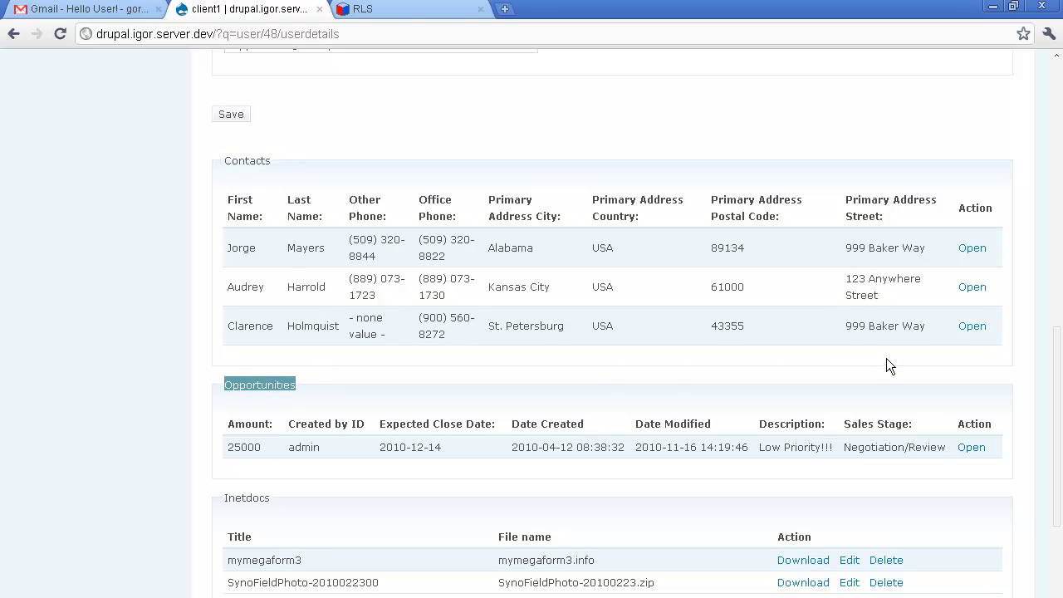
{"action": "left_click", "coordinate": [909, 359]}
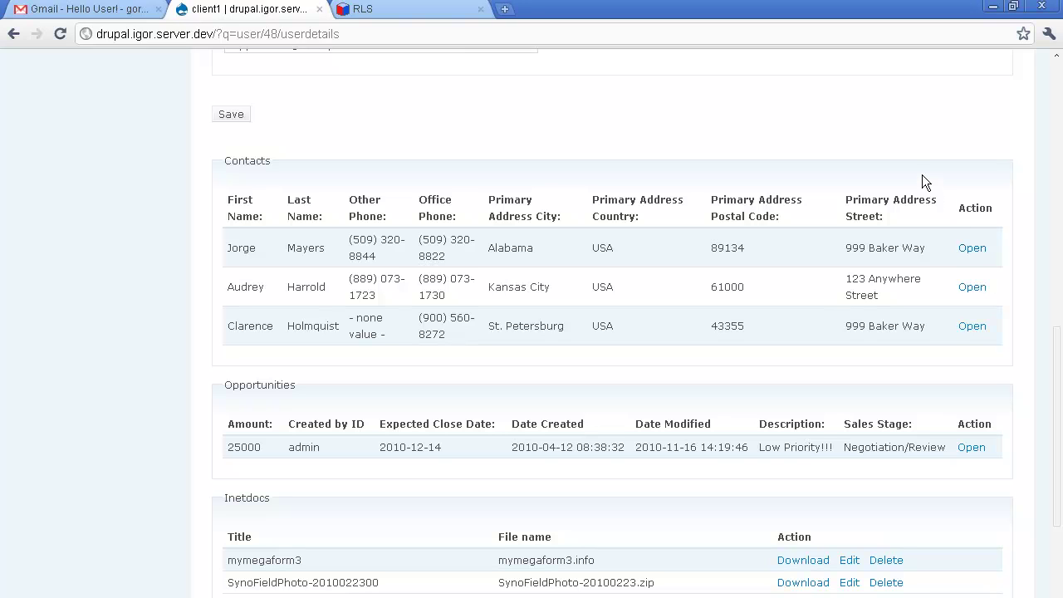
{"action": "scroll", "coordinate": [921, 189], "scroll_direction": "down", "scroll_amount": 5}
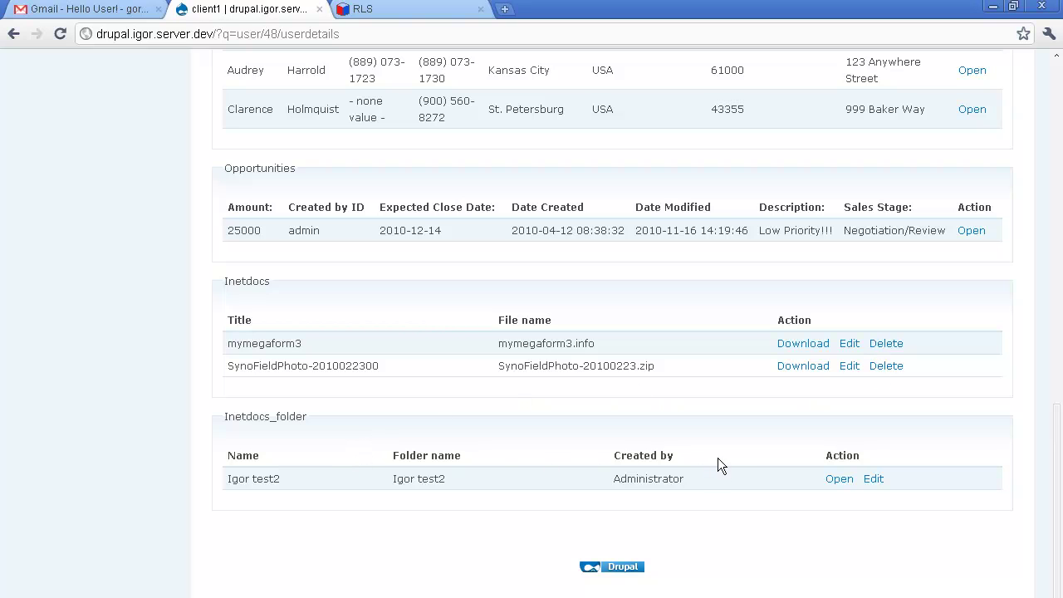
Step: Download SugarCRM-troublesasd.txt from the folder listed under Inetdocs_folder into Downloads, and return to the user details
{"action": "left_click", "coordinate": [834, 482]}
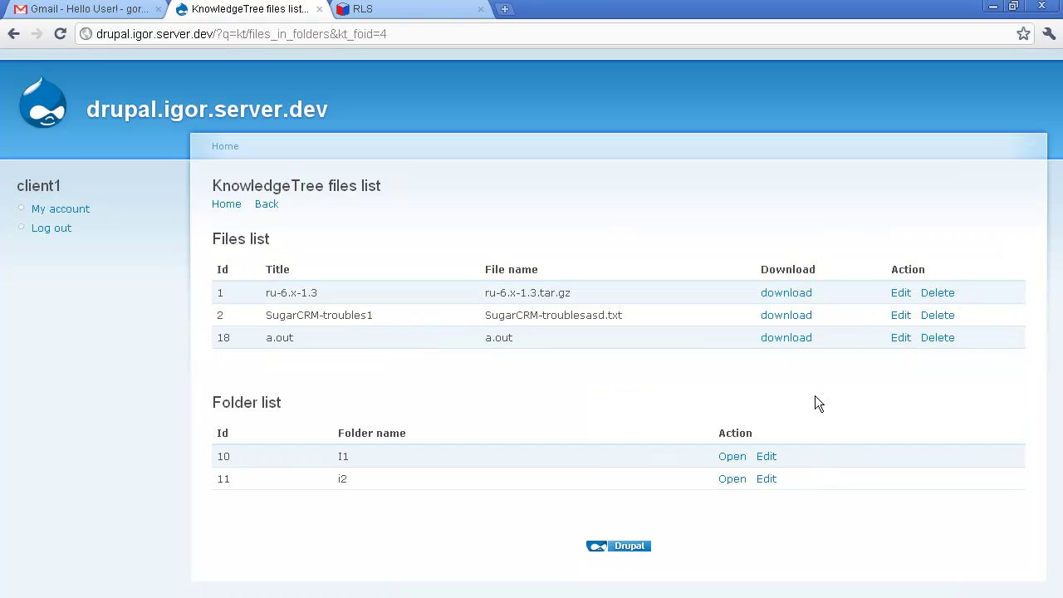
{"action": "left_click", "coordinate": [795, 317]}
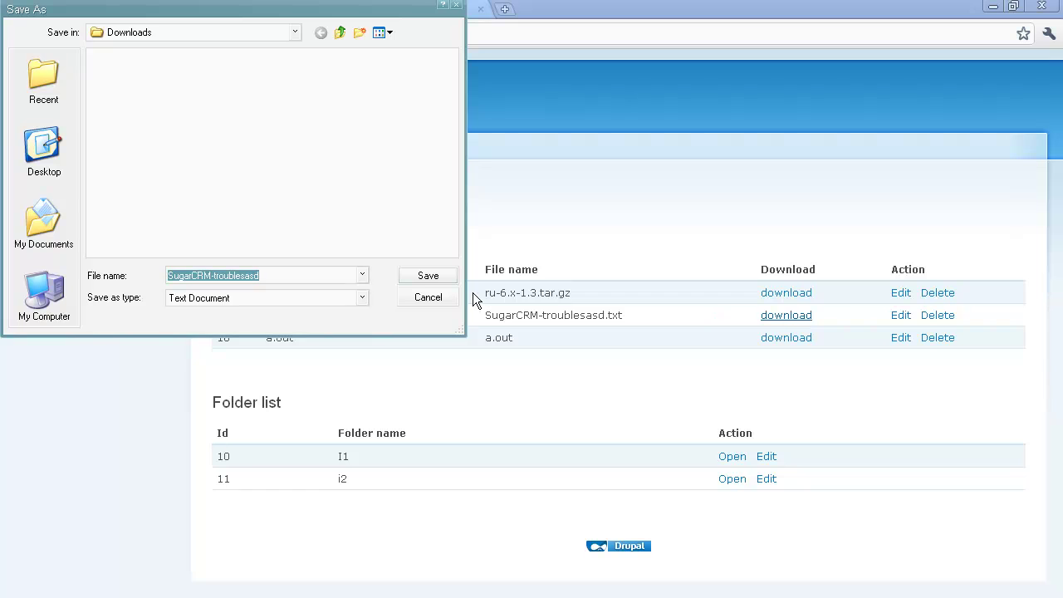
{"action": "left_click", "coordinate": [417, 277]}
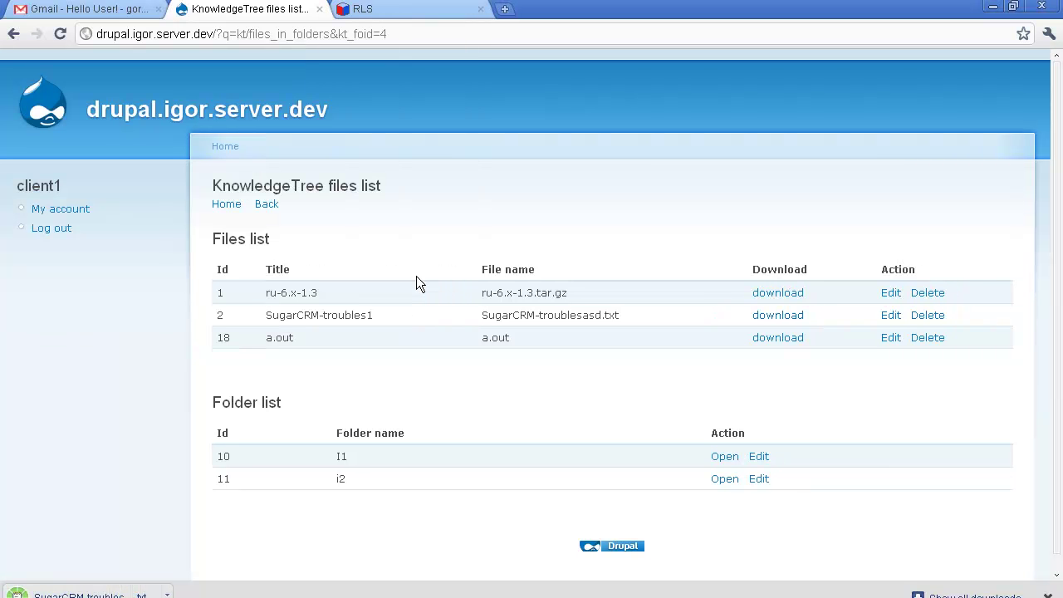
{"action": "left_click", "coordinate": [269, 207]}
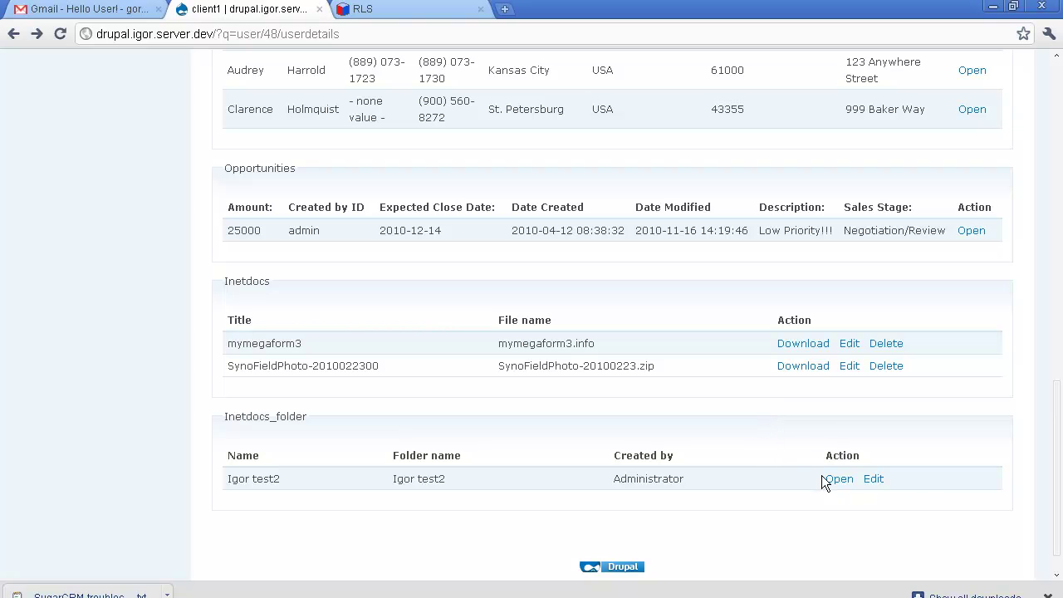
Step: Attach the file test111.txt to the folder listed under Inetdocs_folder and save the folder
{"action": "left_click", "coordinate": [873, 480]}
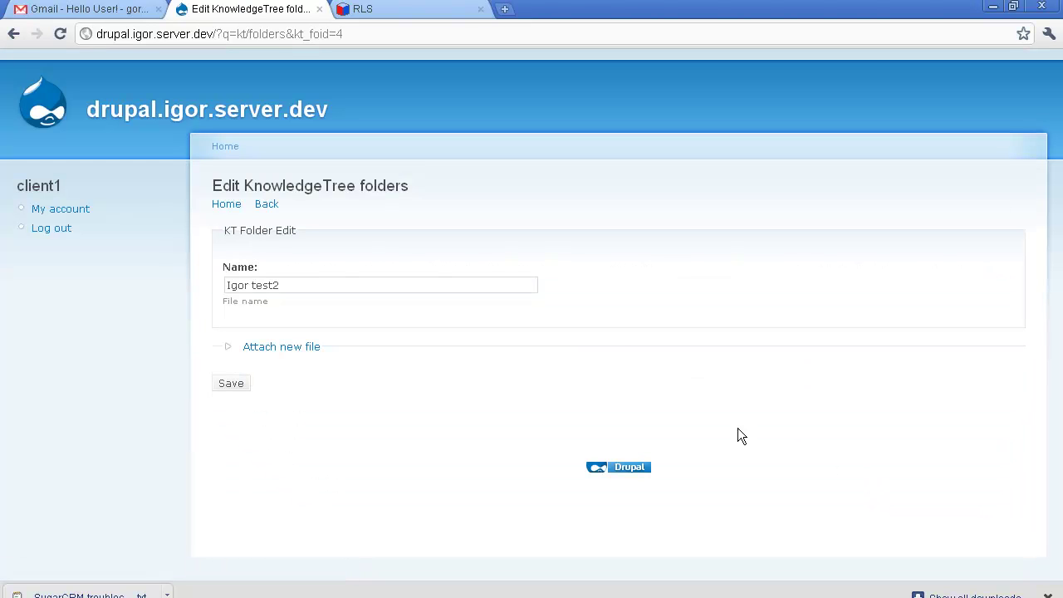
{"action": "left_click", "coordinate": [304, 350]}
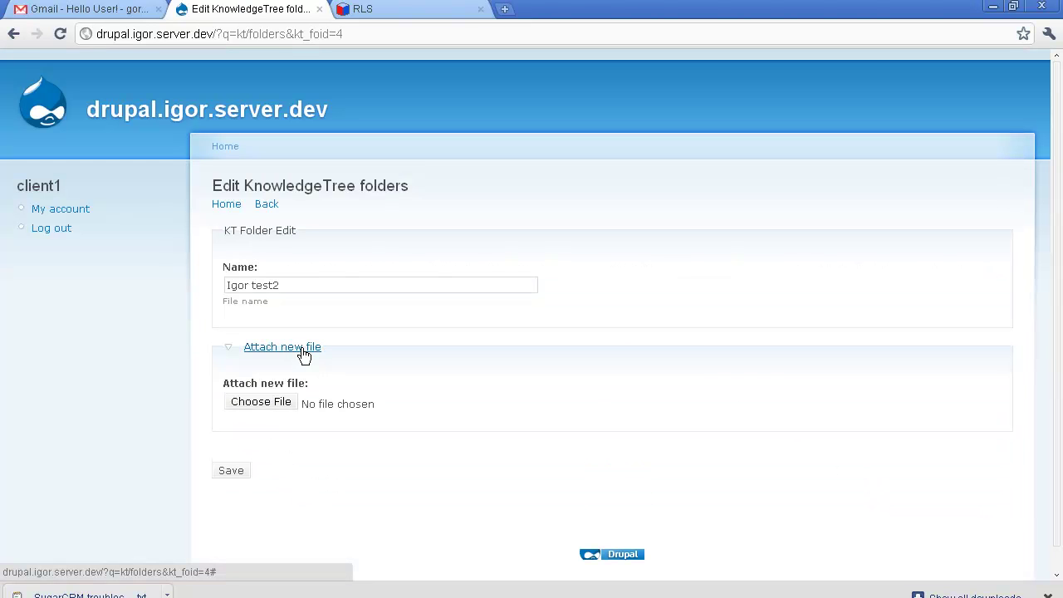
{"action": "left_click", "coordinate": [281, 405]}
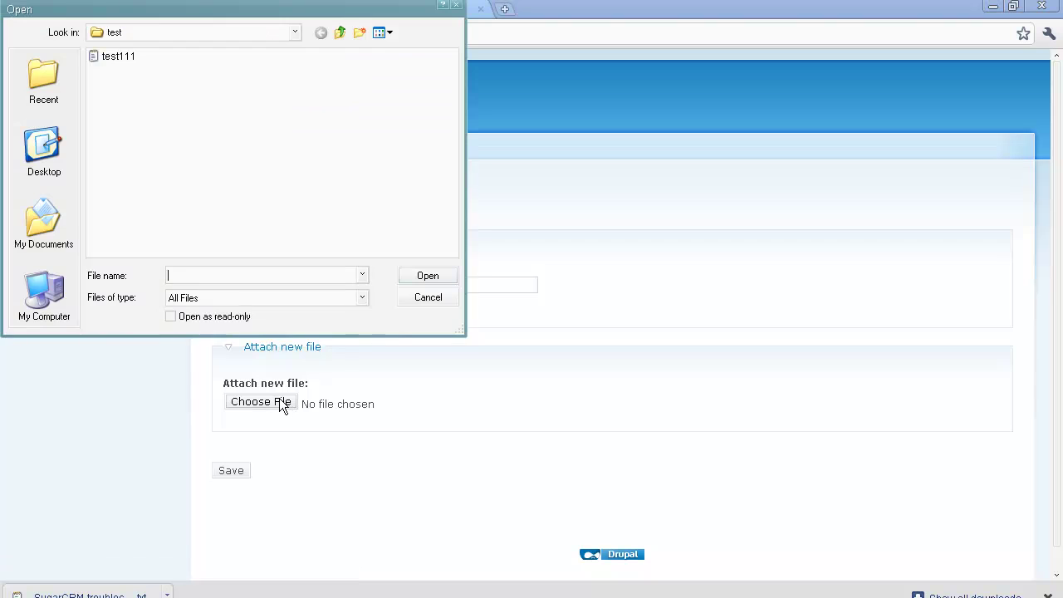
{"action": "left_click", "coordinate": [118, 56]}
{"action": "left_click", "coordinate": [442, 272]}
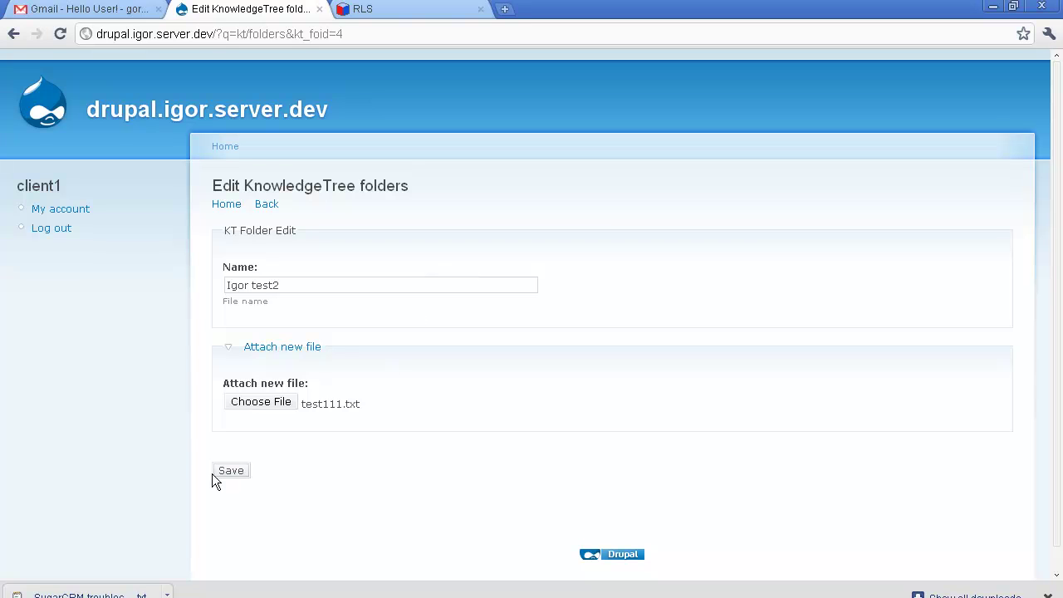
{"action": "left_click", "coordinate": [230, 471]}
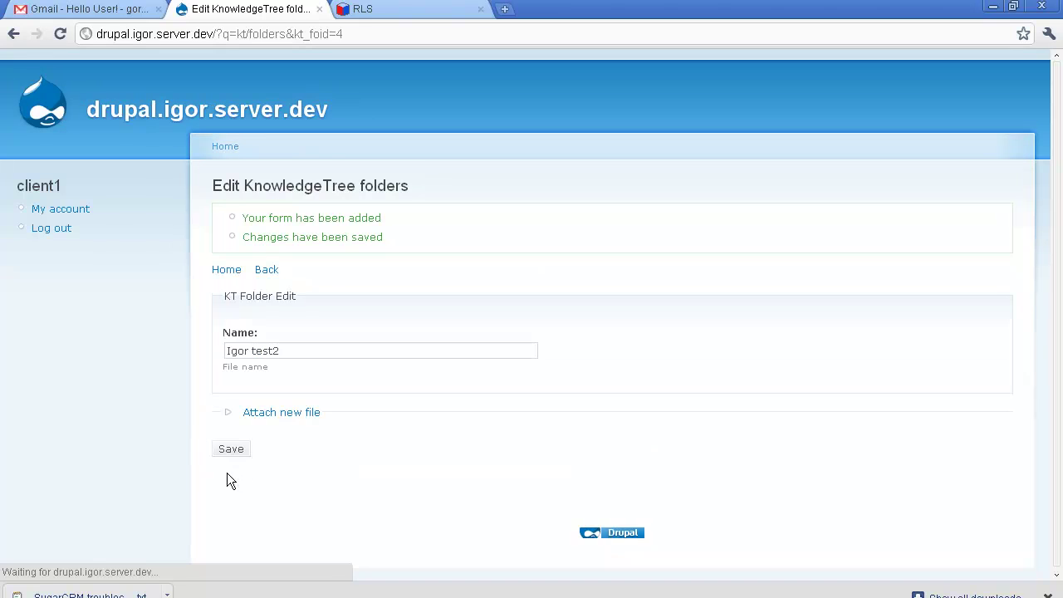
Step: Check the Inetdocs_folder entry's file list for test111.txt and return to the start of the user details page
{"action": "left_click", "coordinate": [266, 270]}
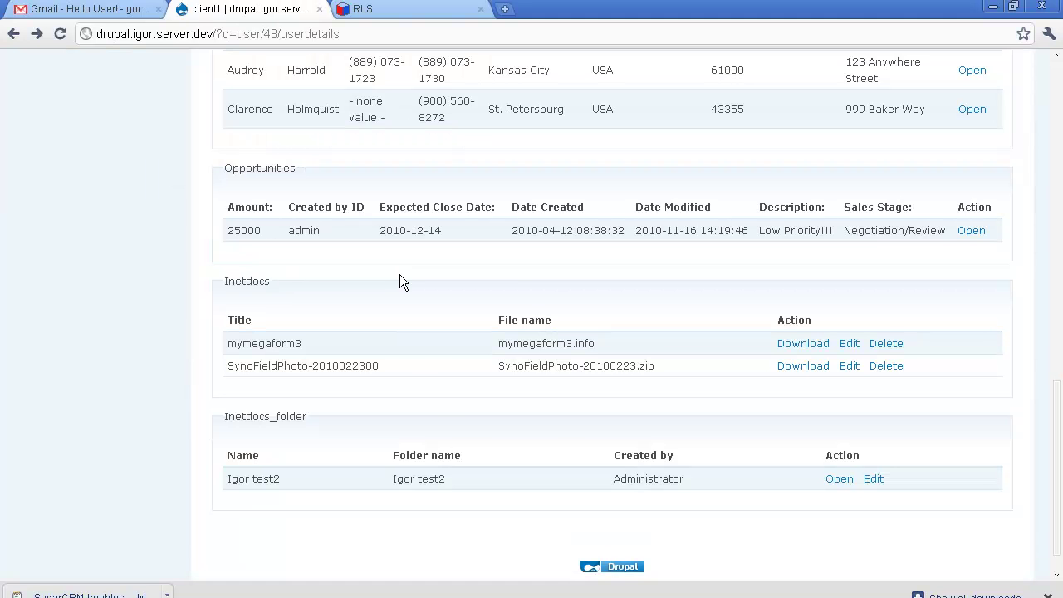
{"action": "scroll", "coordinate": [400, 275], "scroll_direction": "down", "scroll_amount": 1}
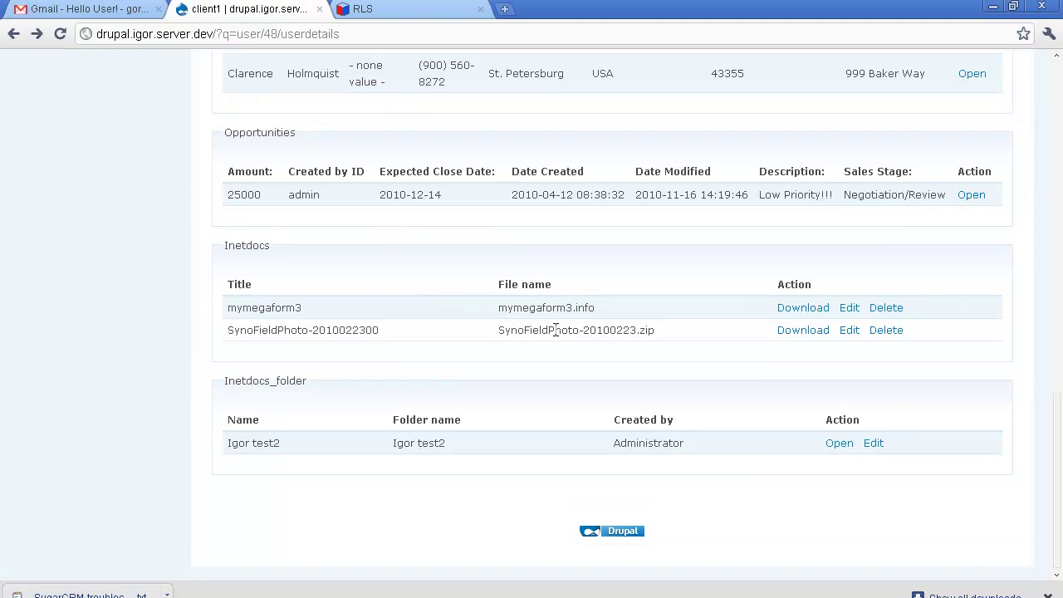
{"action": "left_click", "coordinate": [836, 448]}
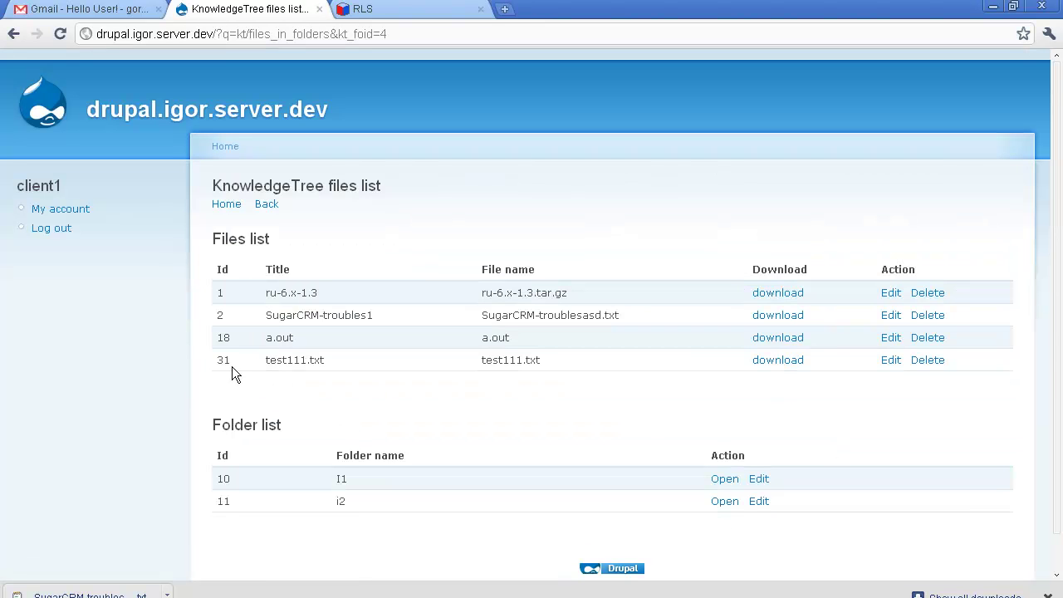
{"action": "left_click_drag", "start_coordinate": [232, 366], "coordinate": [550, 358]}
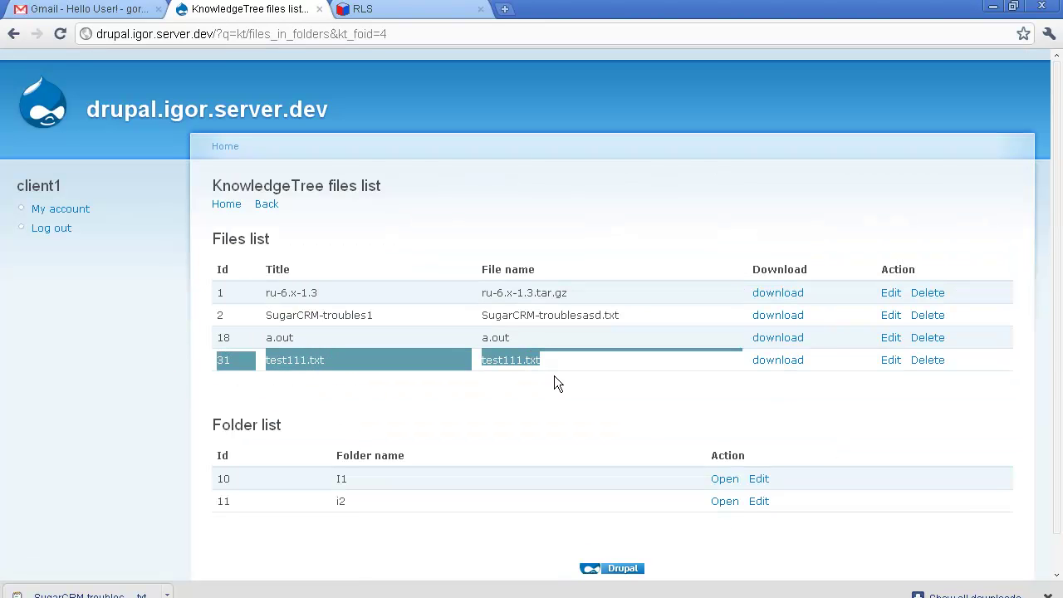
{"action": "left_click", "coordinate": [553, 375]}
{"action": "left_click", "coordinate": [267, 206]}
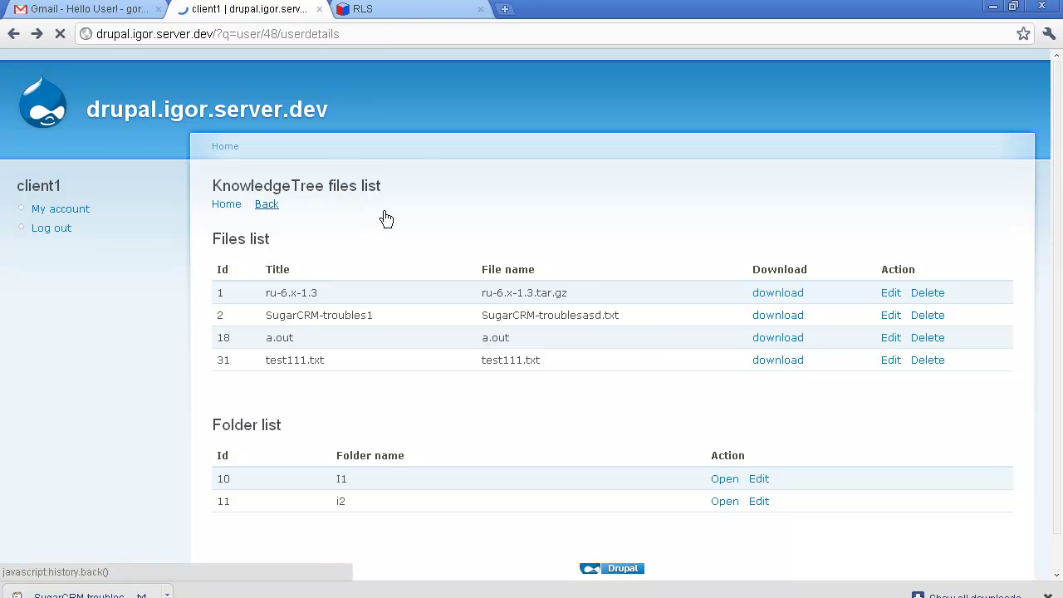
{"action": "scroll", "coordinate": [460, 220], "scroll_direction": "up", "scroll_amount": 15}
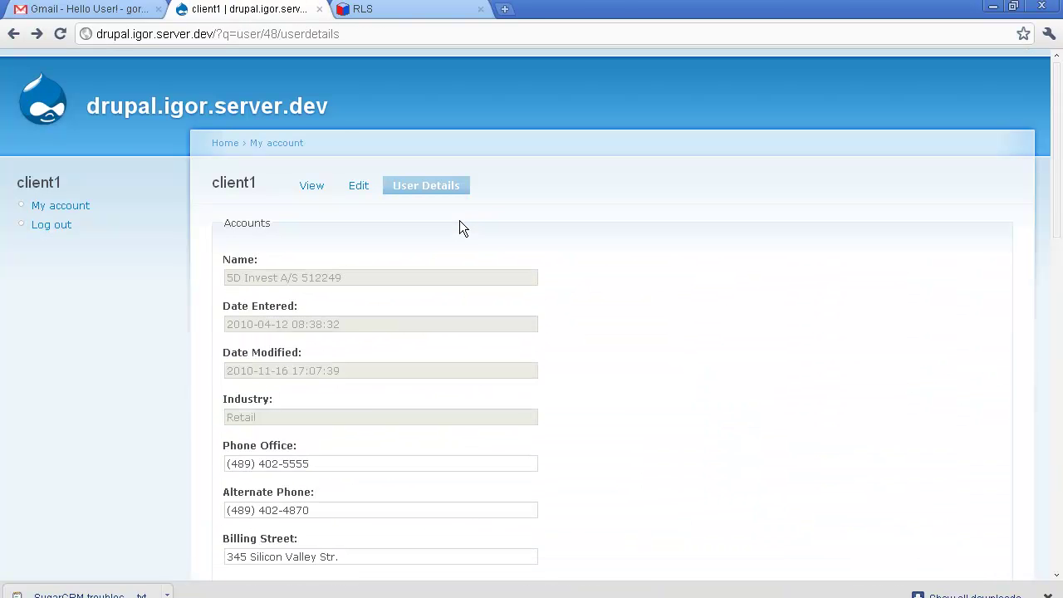
{"action": "scroll", "coordinate": [459, 220], "scroll_direction": "up", "scroll_amount": 1}
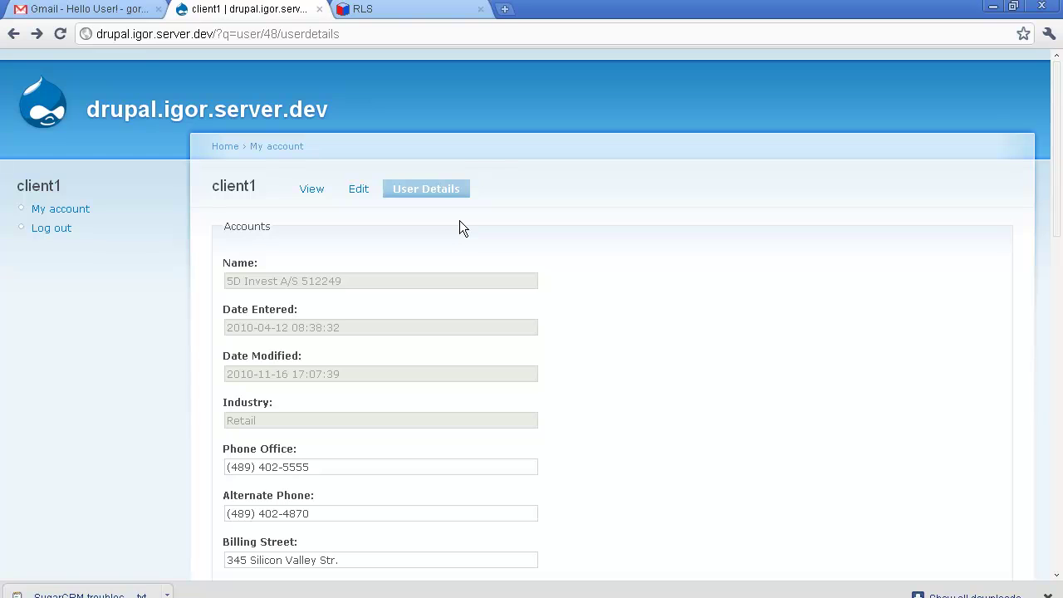